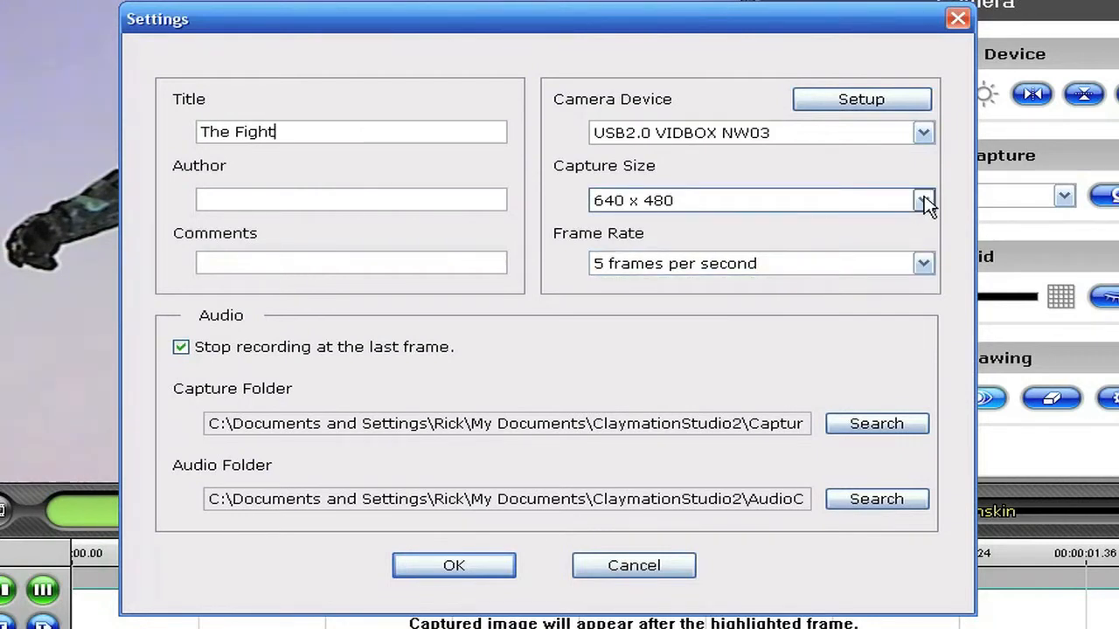
# Step: Choose the capture size for the project and accept the settings
pyautogui.click(925, 203)
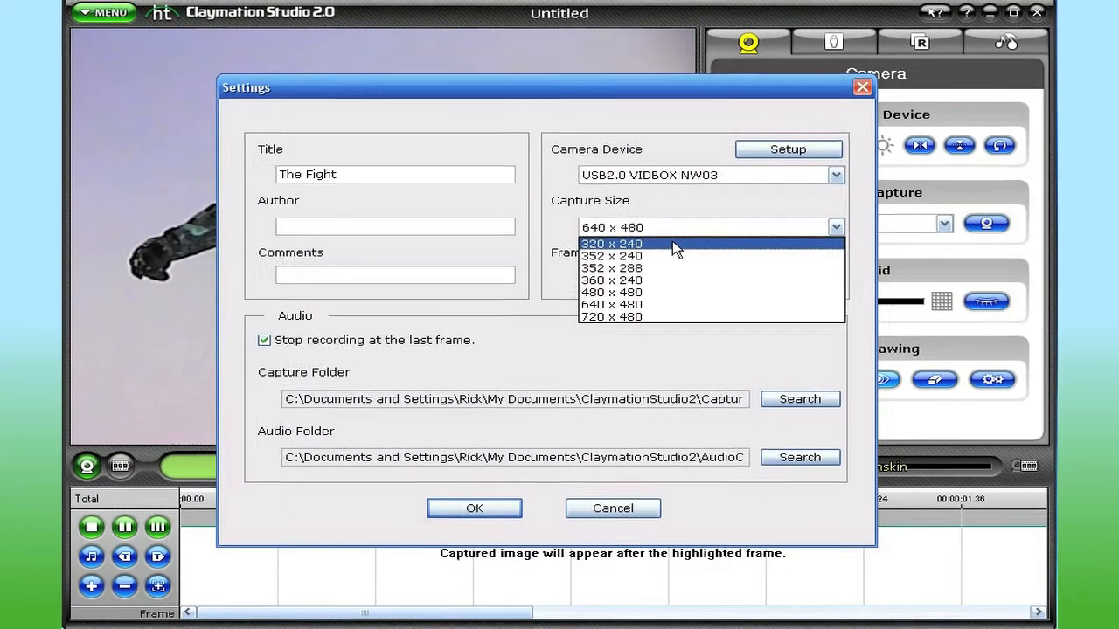
pyautogui.click(690, 237)
pyautogui.click(501, 531)
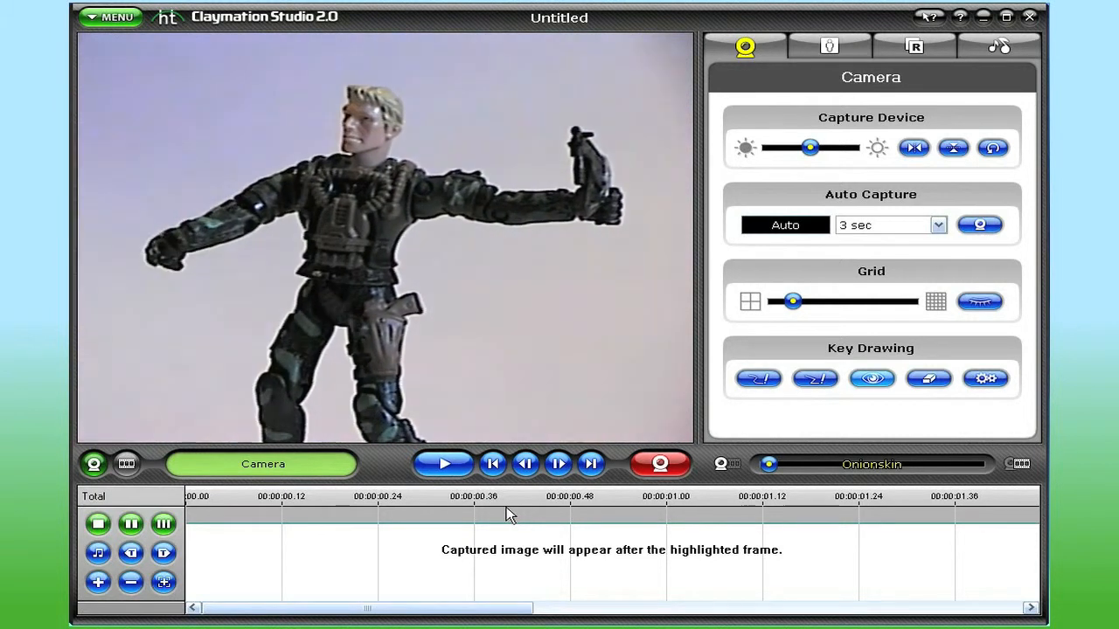
# Step: Capture the first six frames of the action figure's arm movement and play back the animation
pyautogui.click(662, 464)
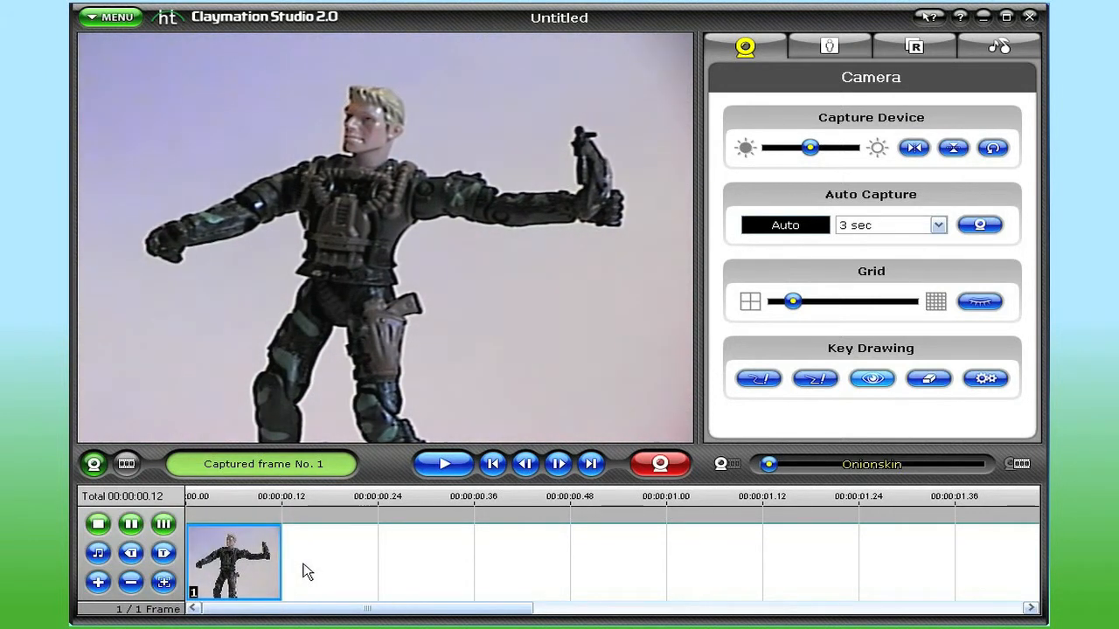
pyautogui.click(671, 469)
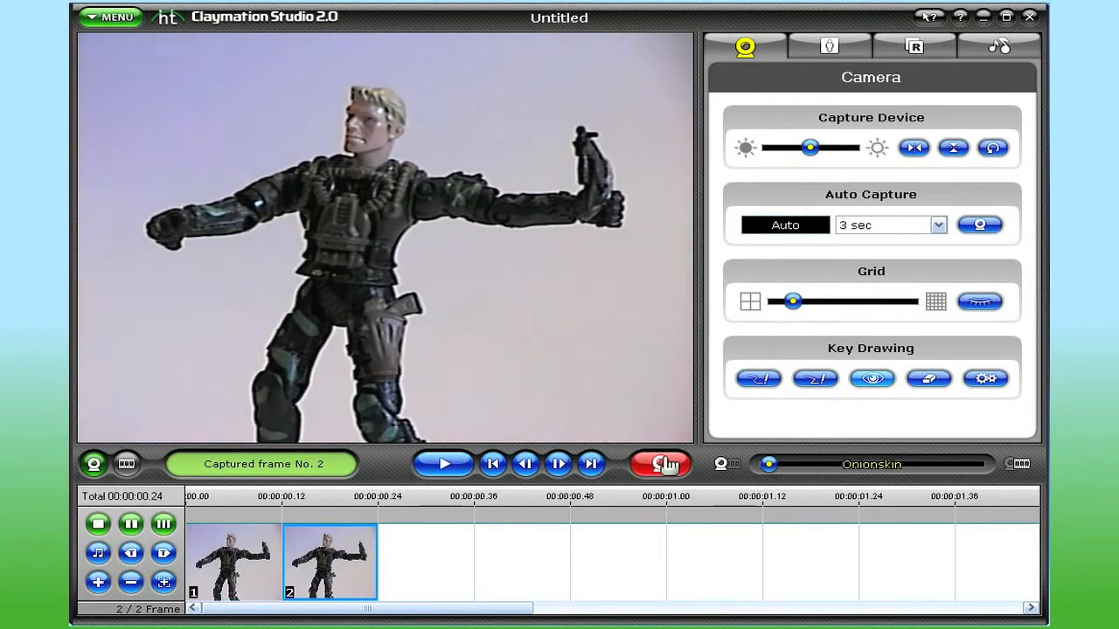
pyautogui.click(667, 464)
pyautogui.click(666, 464)
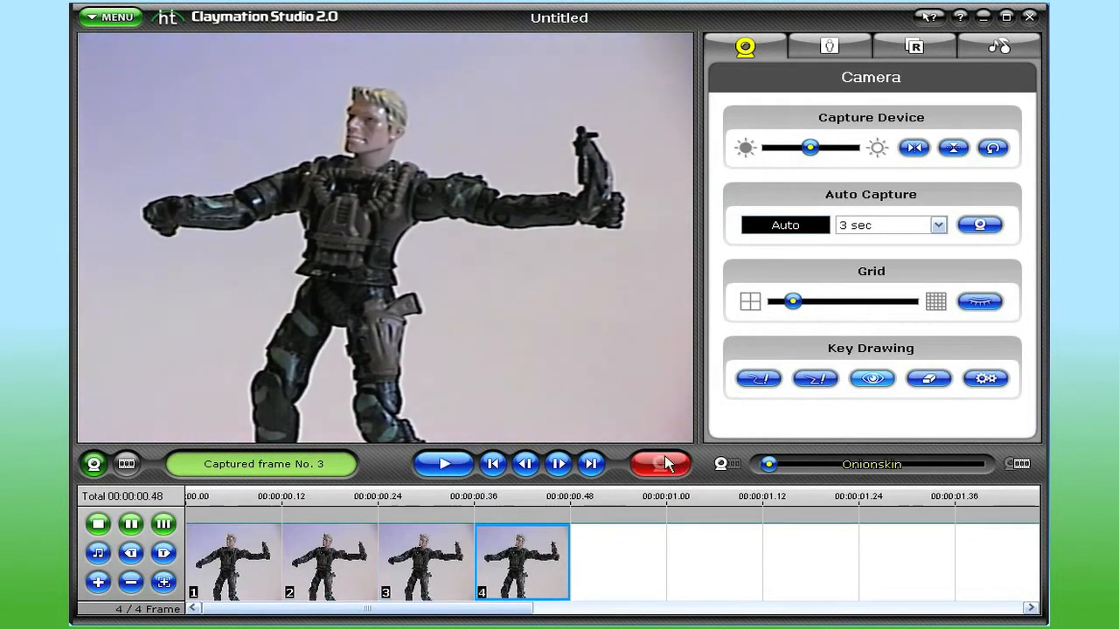
pyautogui.click(666, 465)
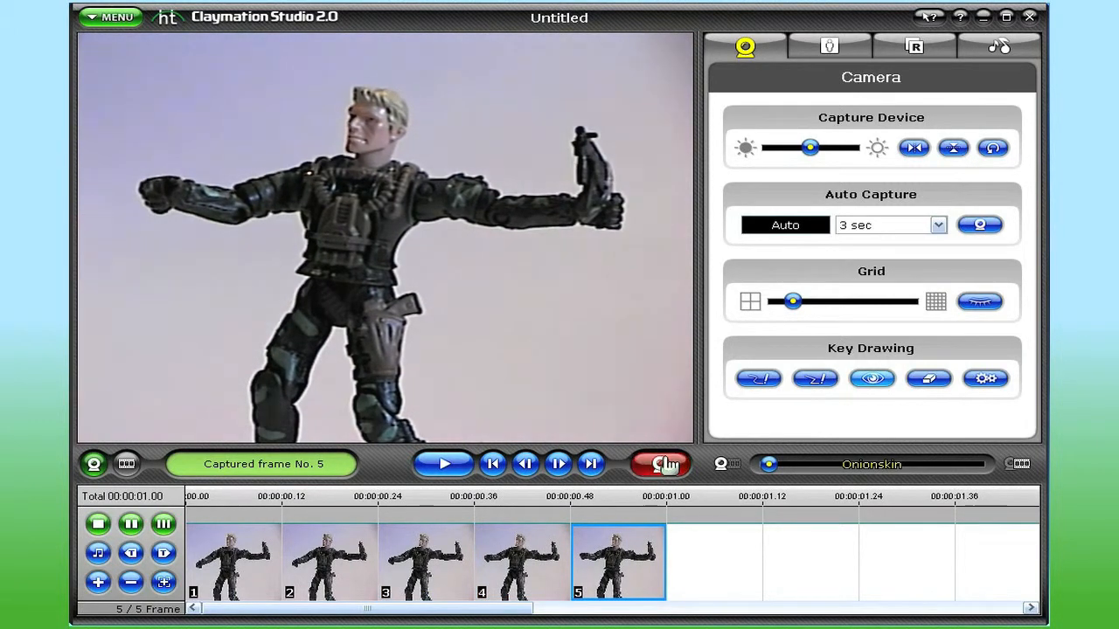
pyautogui.click(666, 464)
pyautogui.click(435, 467)
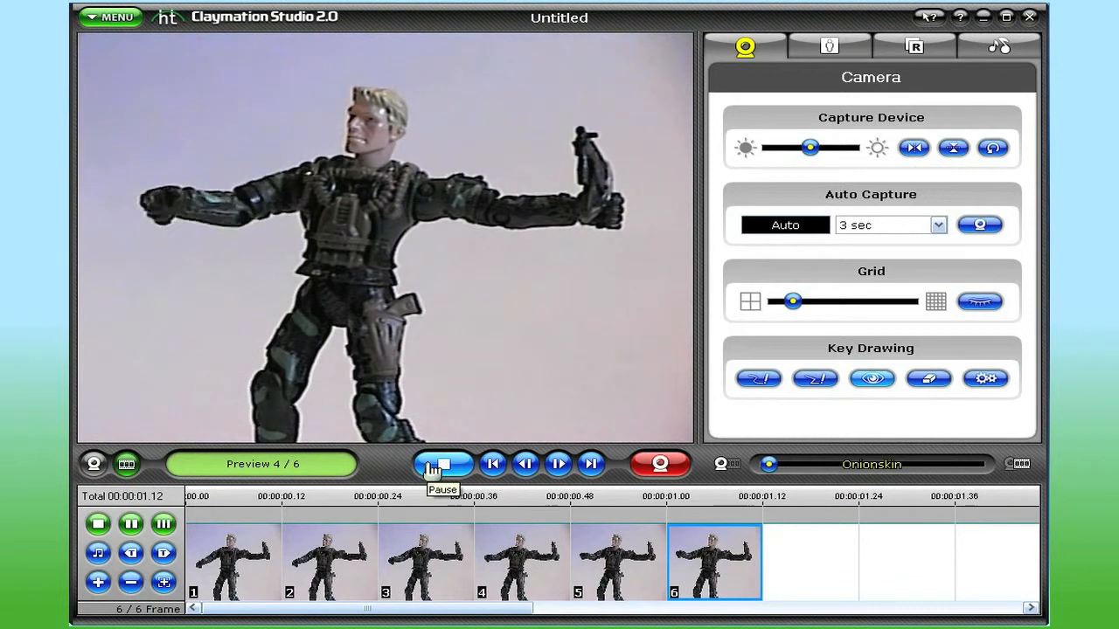
pyautogui.click(433, 469)
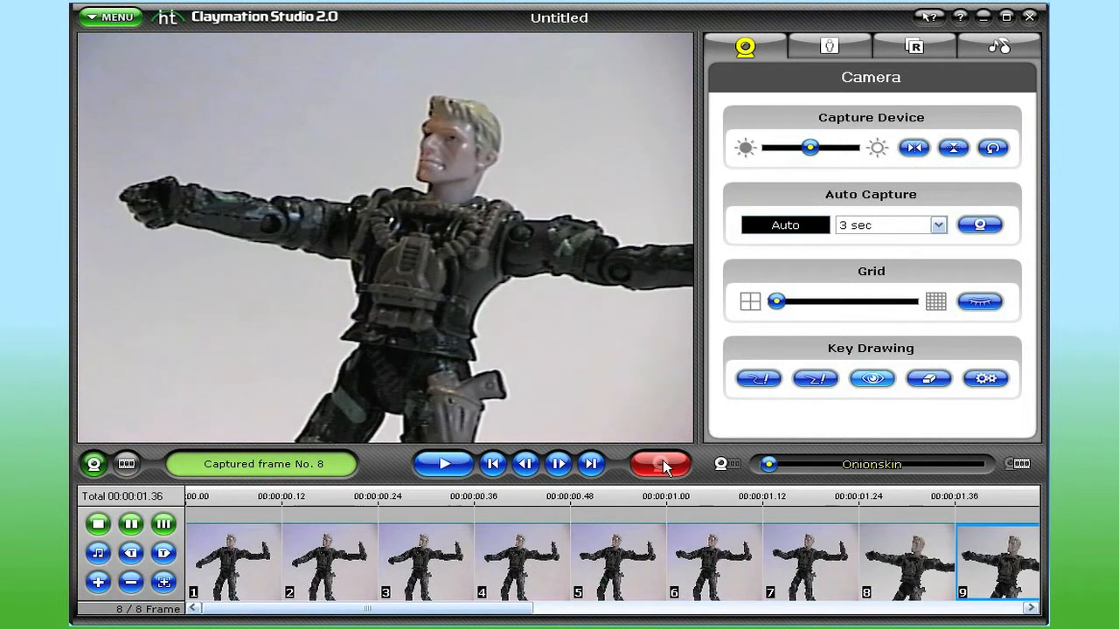
# Step: Capture frames 9 to 14, raising the Onionskin overlay to just past halfway once frame 9 is taken
pyautogui.click(662, 466)
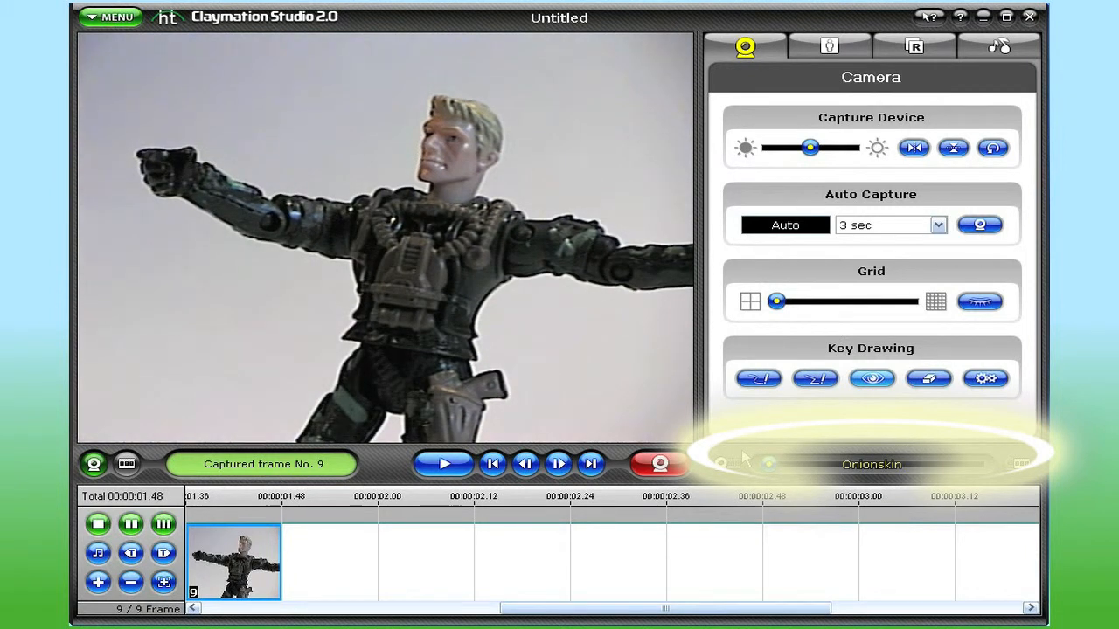
pyautogui.moveTo(774, 470); pyautogui.dragTo(905, 470)
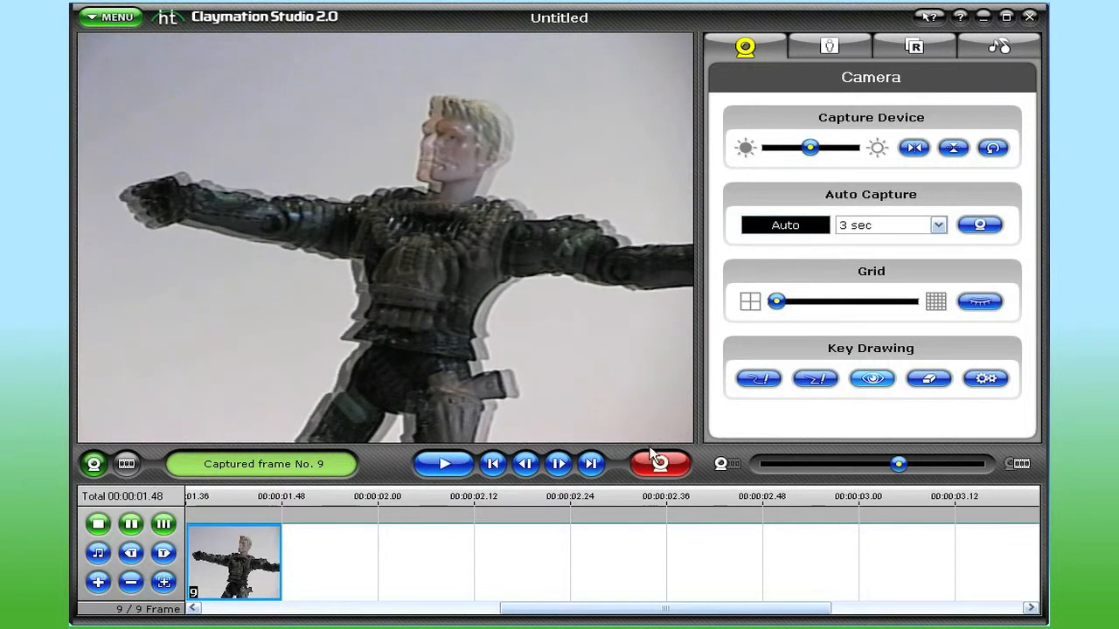
pyautogui.click(681, 473)
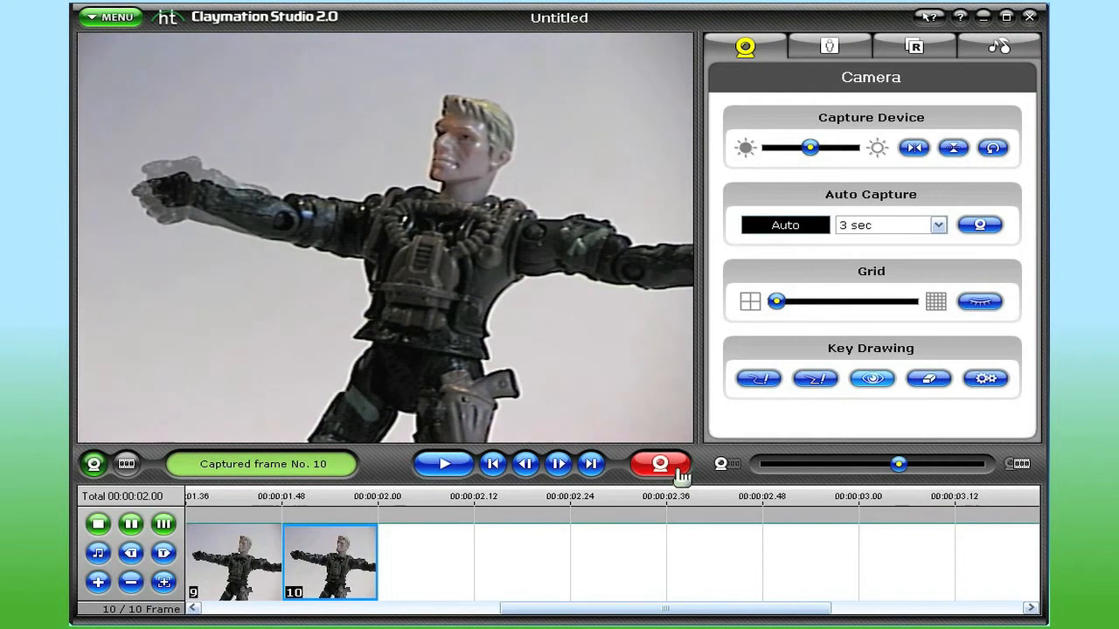
pyautogui.click(681, 473)
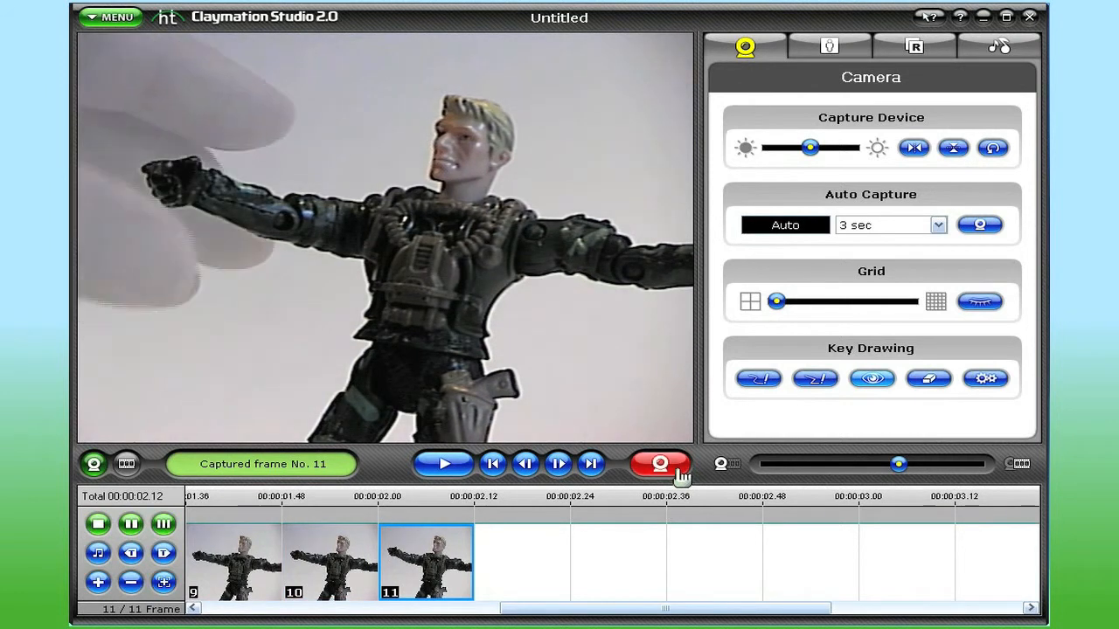
pyautogui.click(681, 473)
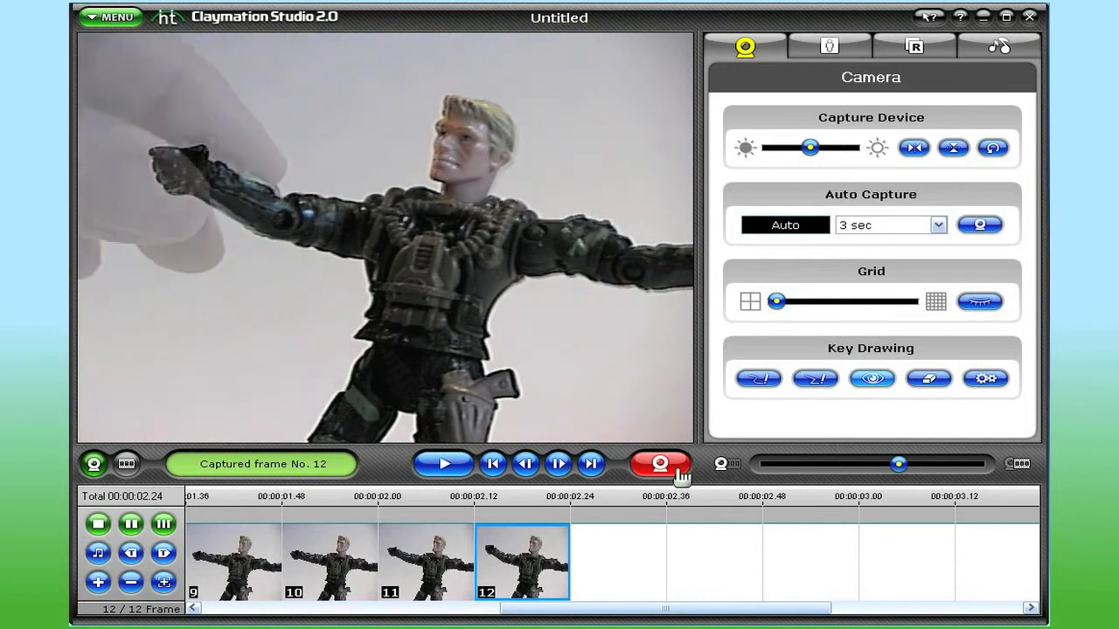
pyautogui.click(681, 473)
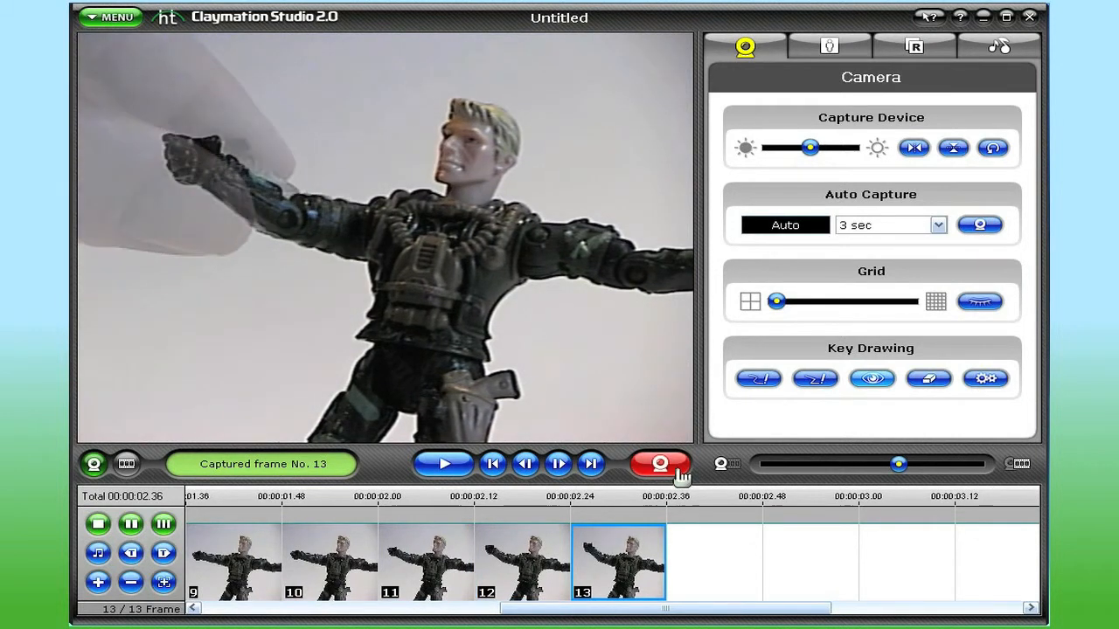
pyautogui.click(681, 473)
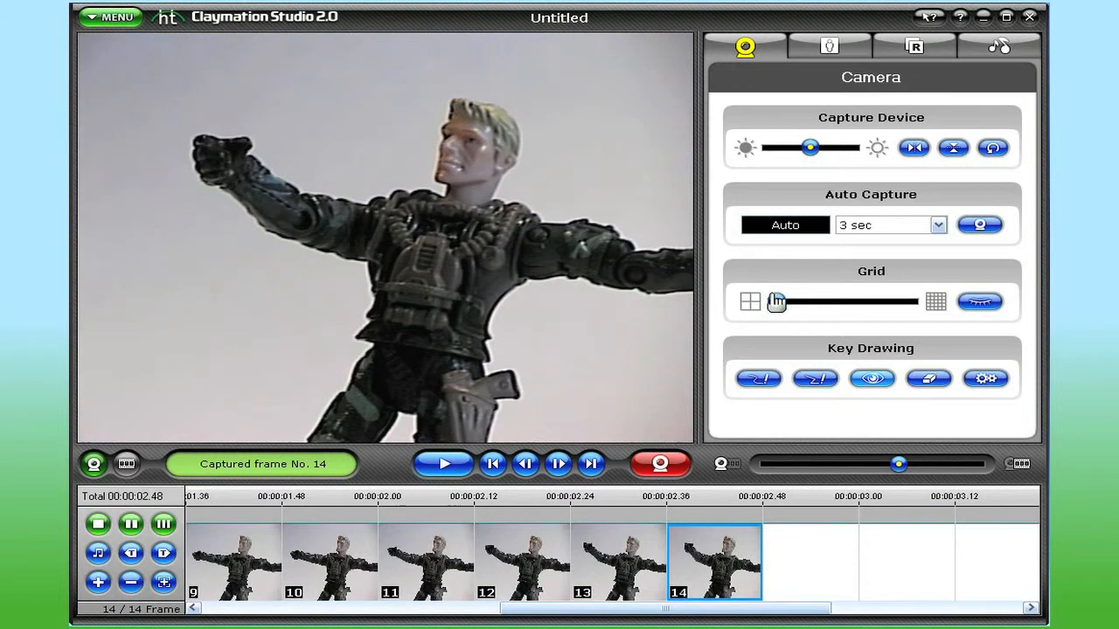
# Step: Display a moderately dense alignment grid over the camera view and capture frames 15 to 18
pyautogui.moveTo(777, 302); pyautogui.dragTo(833, 303)
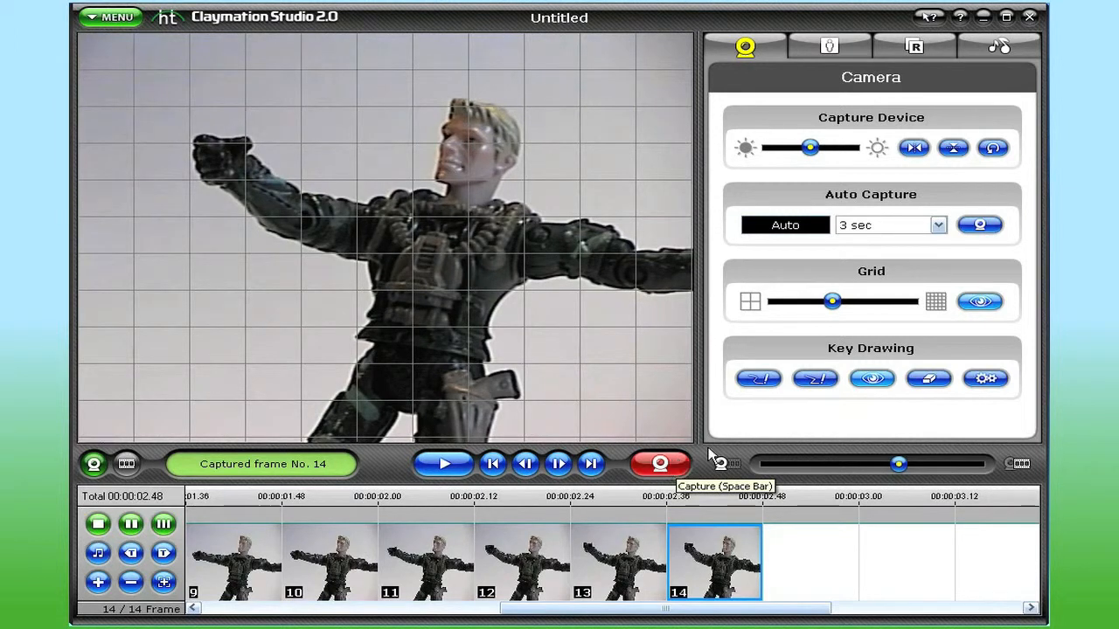
pyautogui.click(665, 471)
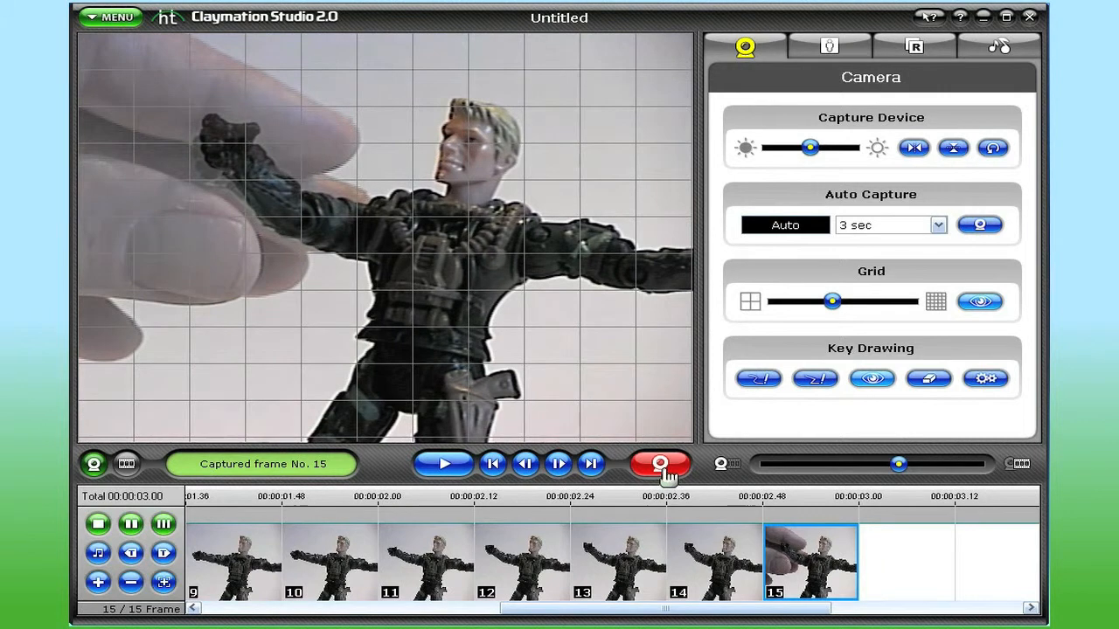
pyautogui.click(661, 468)
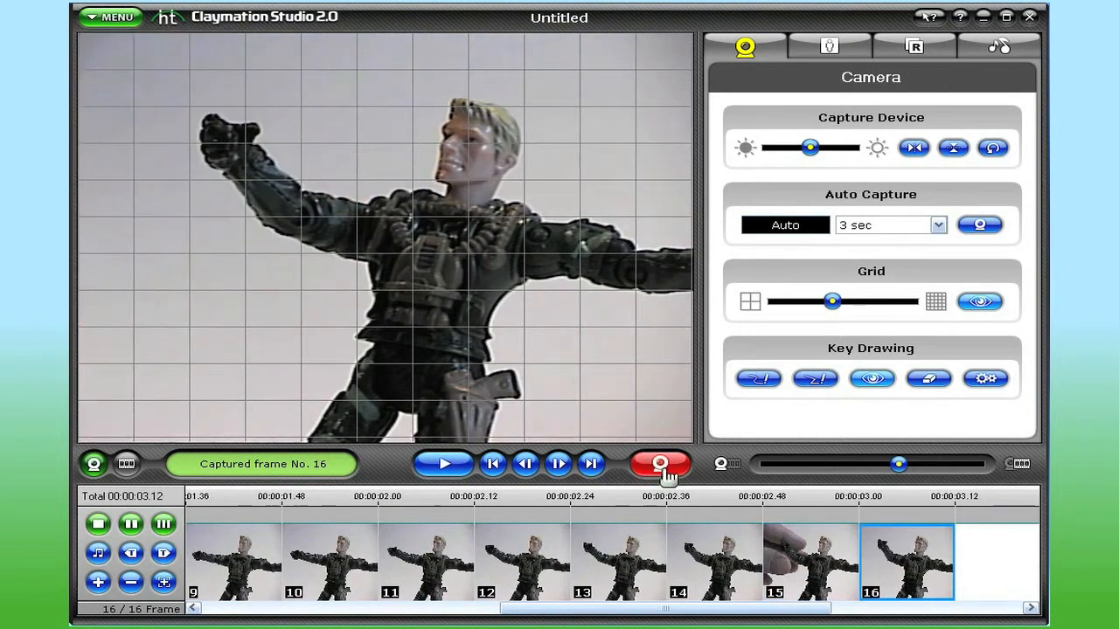
pyautogui.click(663, 467)
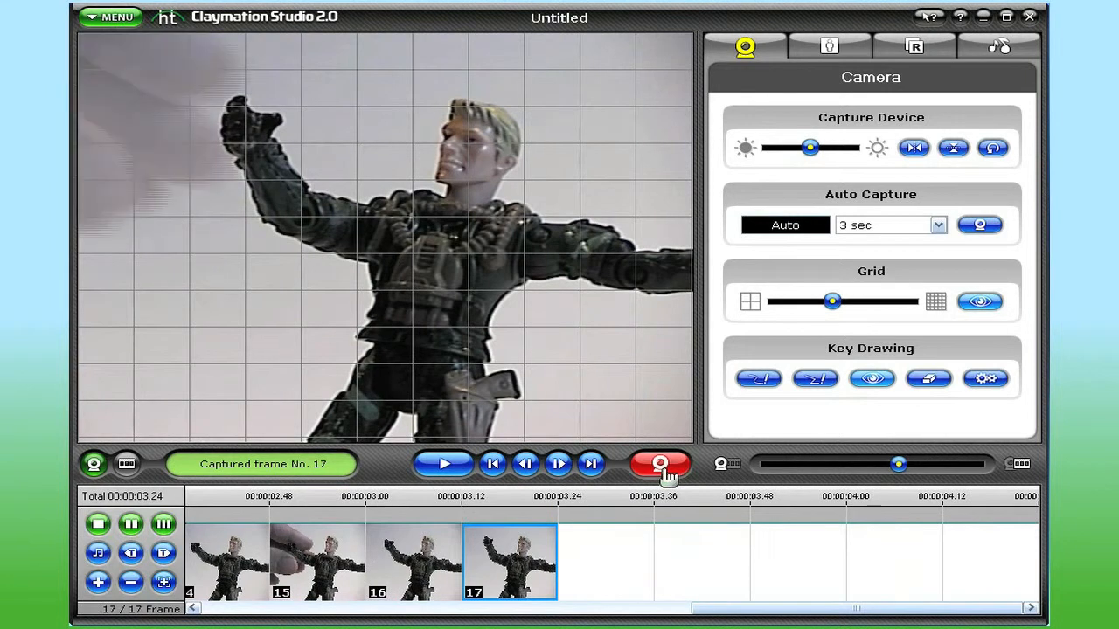
pyautogui.click(662, 468)
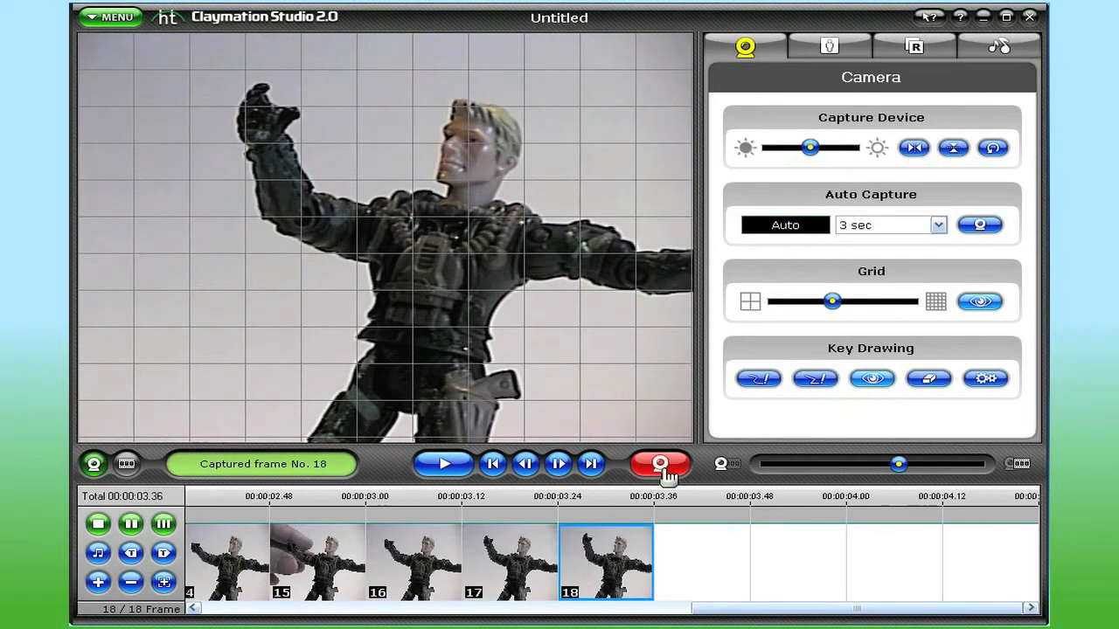
# Step: Capture more frames automatically at a 3 sec interval and play back the animation
pyautogui.click(937, 228)
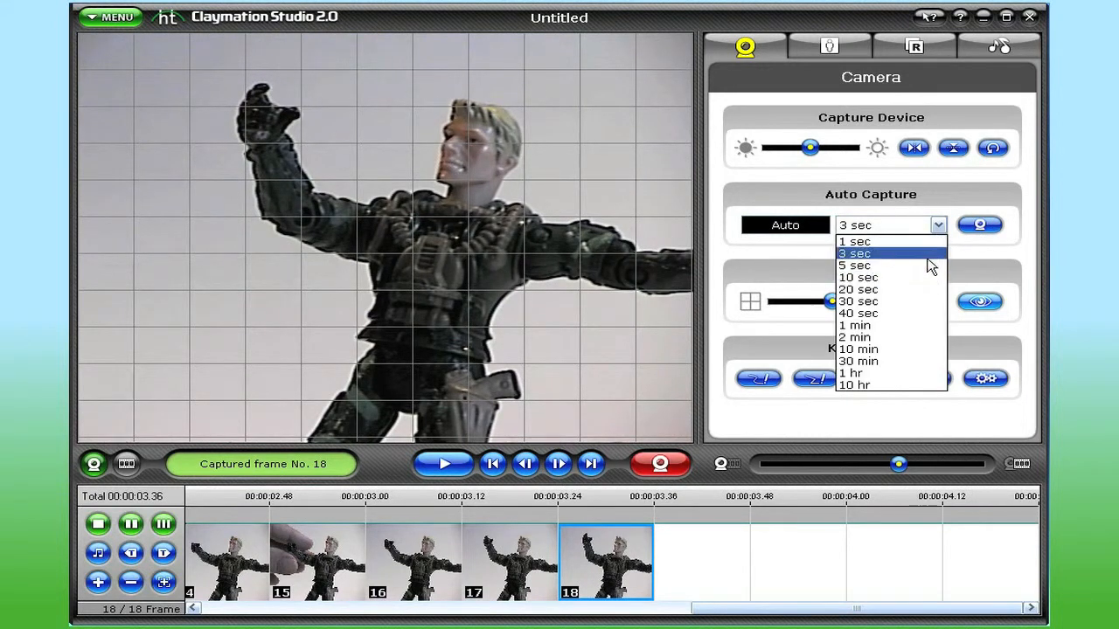
pyautogui.press('Escape')
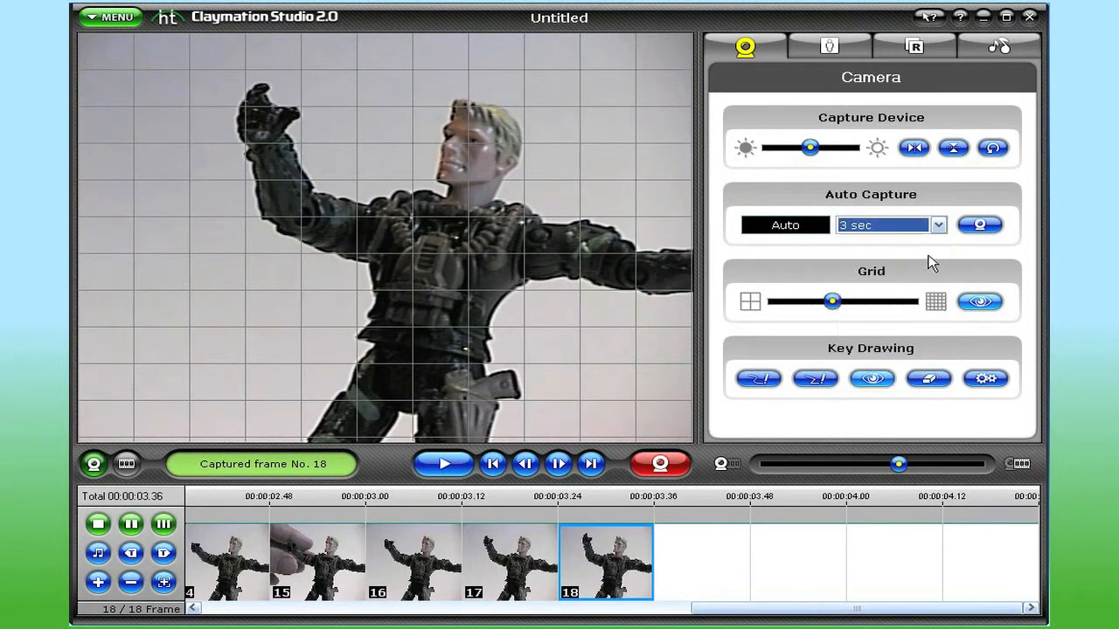
pyautogui.click(980, 227)
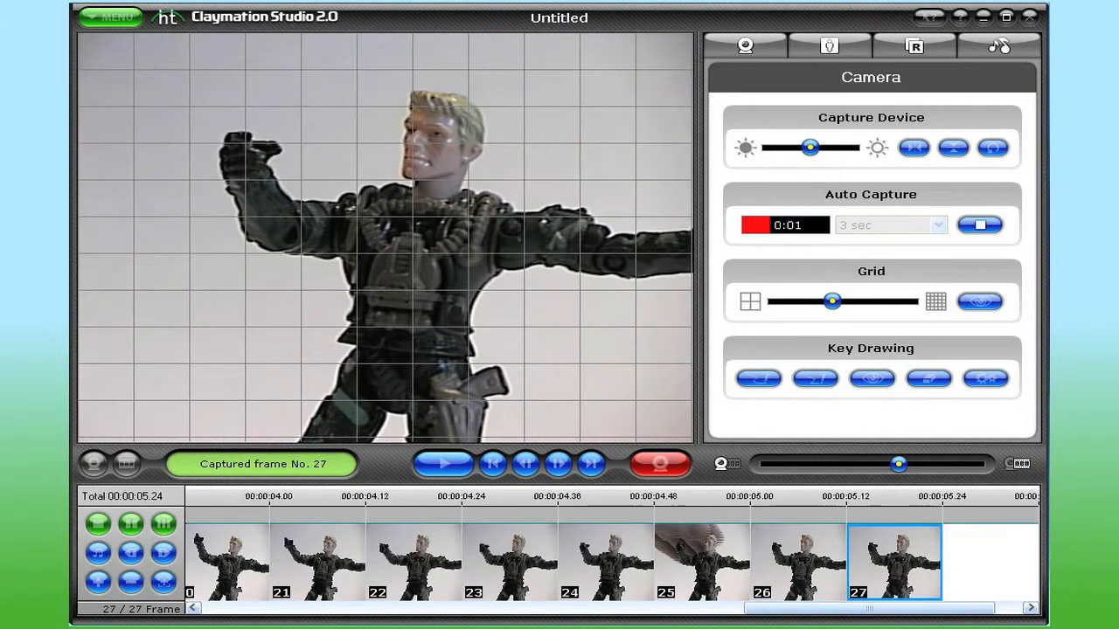
pyautogui.click(444, 464)
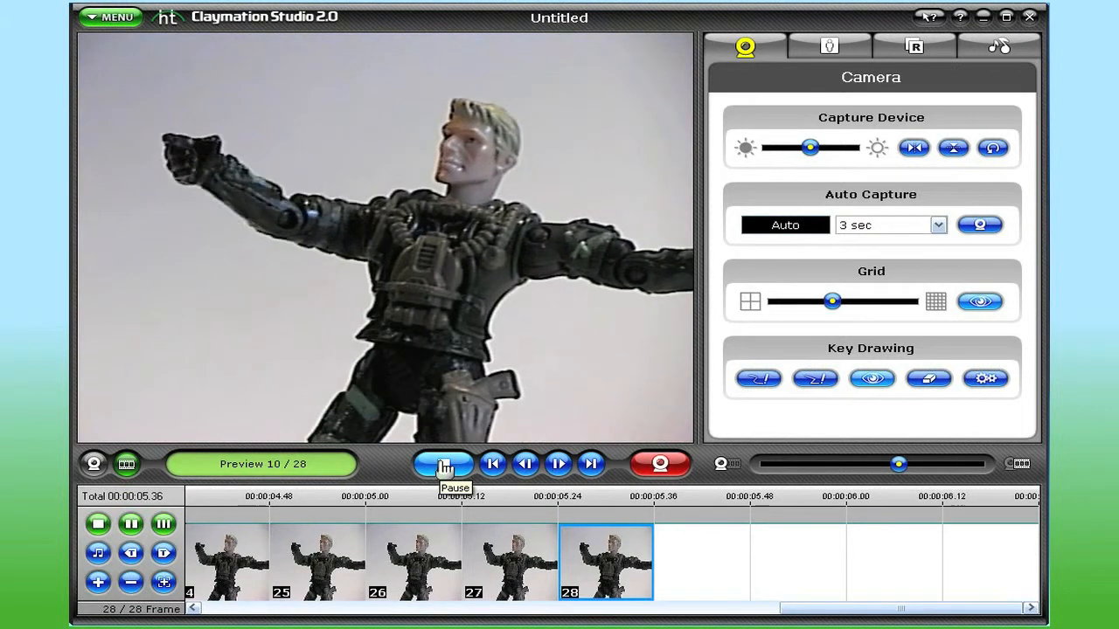
# Step: Delete frame 13, in which the animator's hand was captured
pyautogui.click(394, 552)
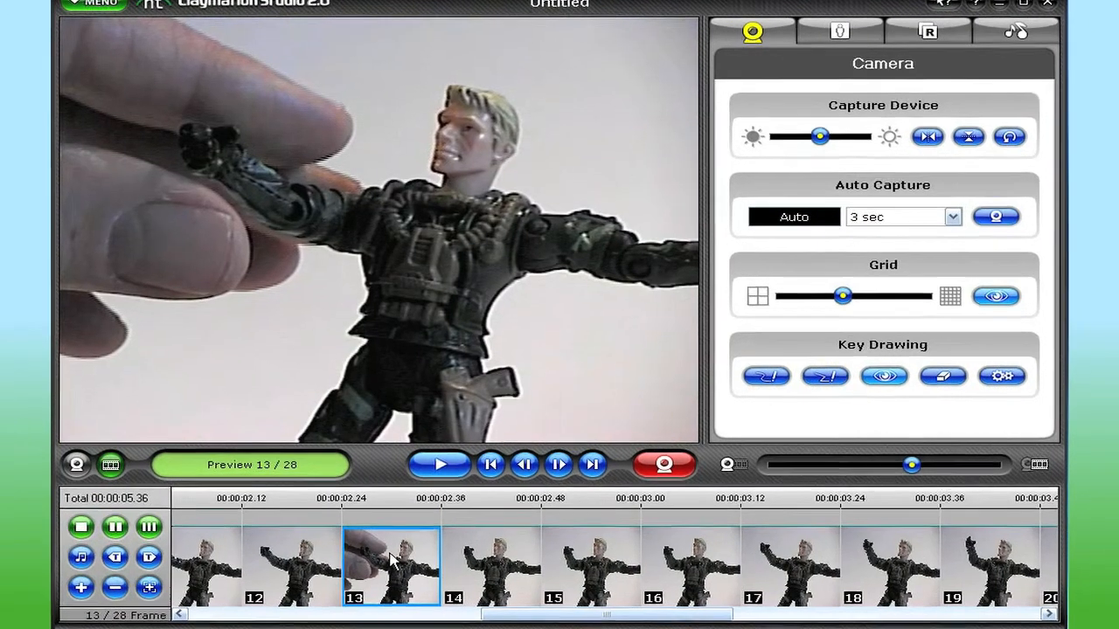
pyautogui.rightClick(395, 555)
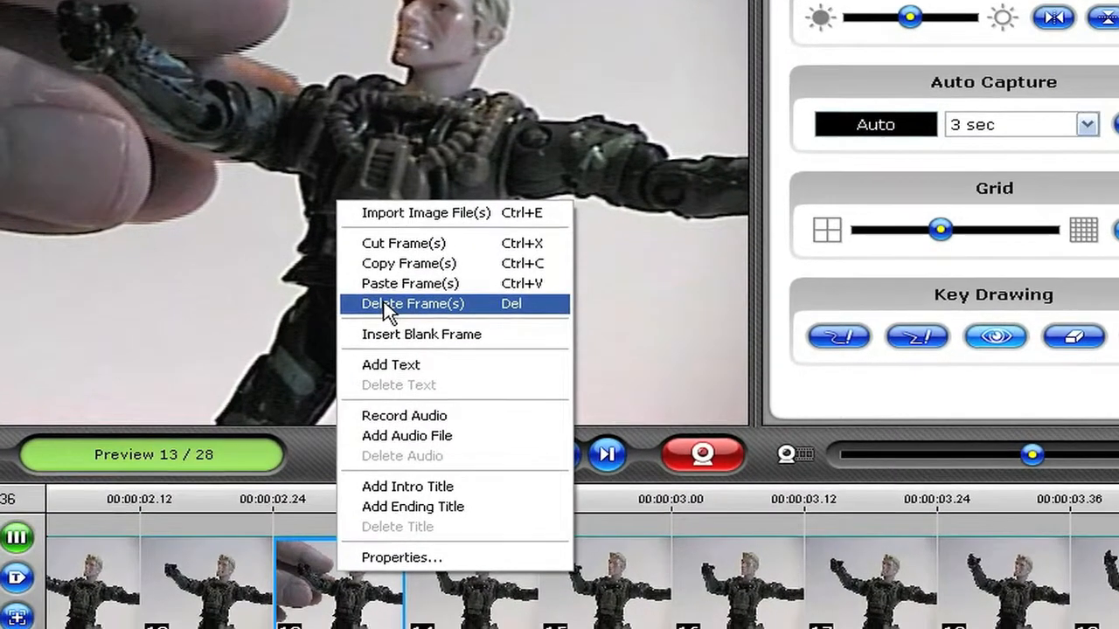
pyautogui.click(387, 326)
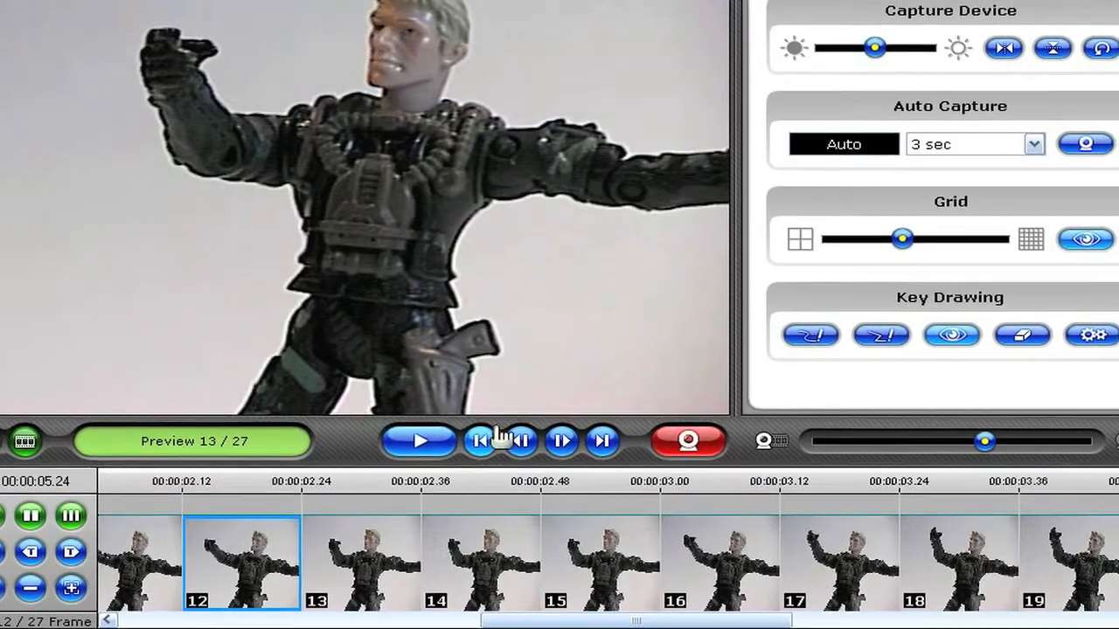
# Step: Add an intro title reading "The Fight" before the first frame and place its text near the top of the title frame
pyautogui.click(490, 439)
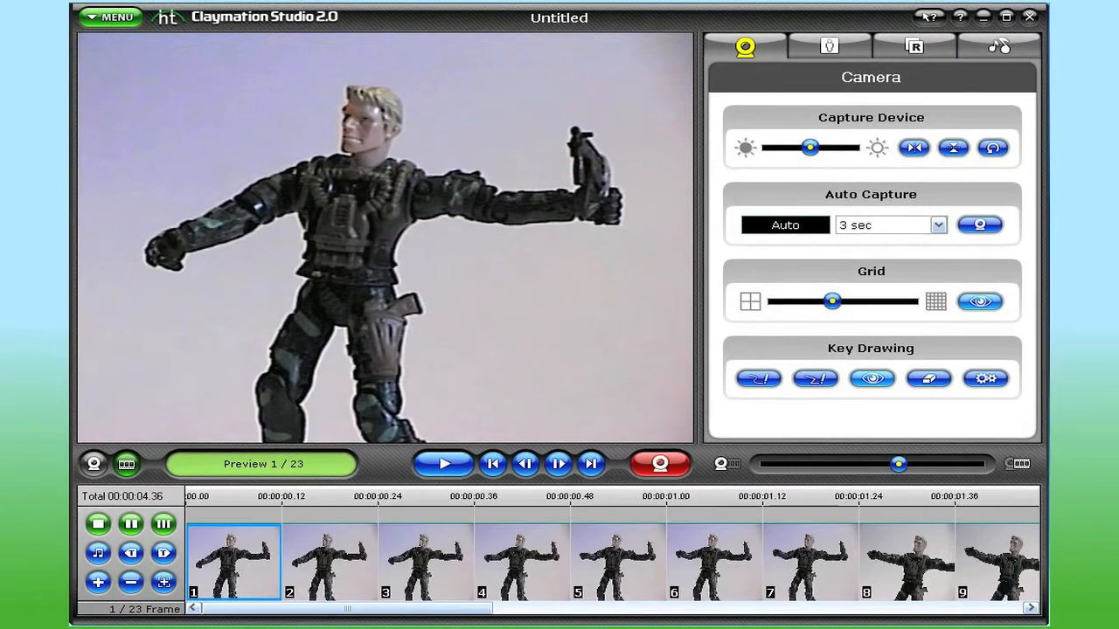
pyautogui.rightClick(236, 567)
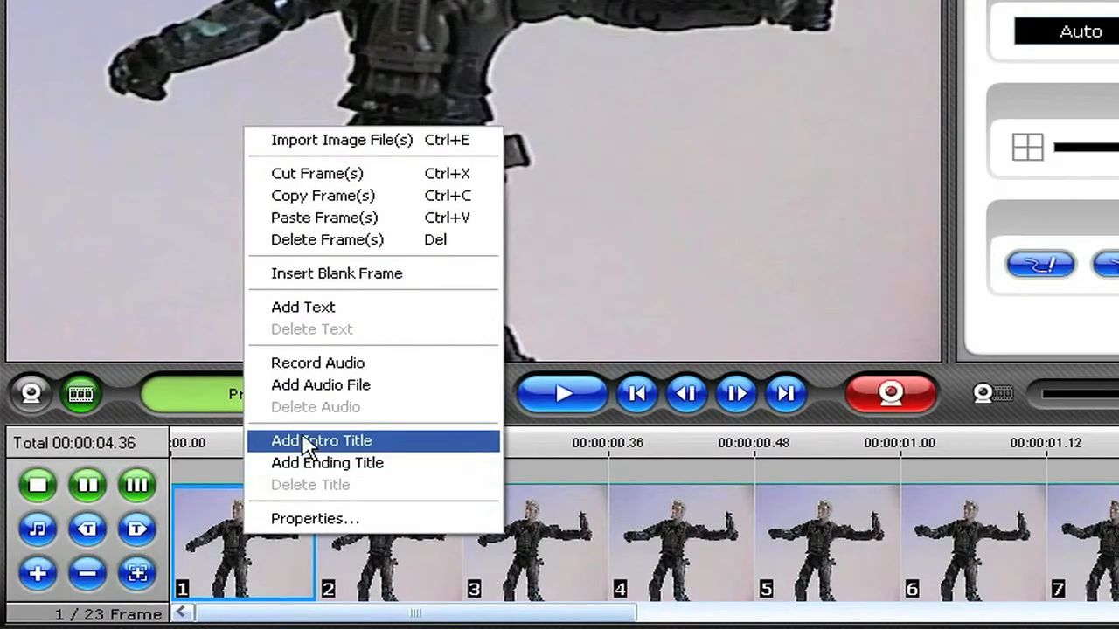
pyautogui.click(306, 444)
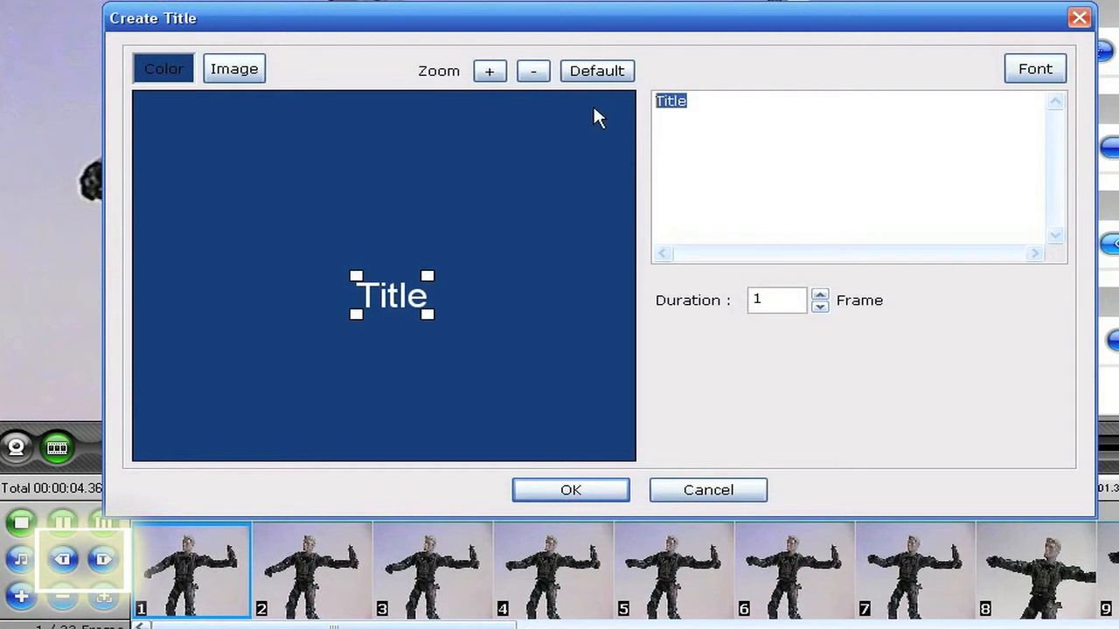
pyautogui.write('The ')
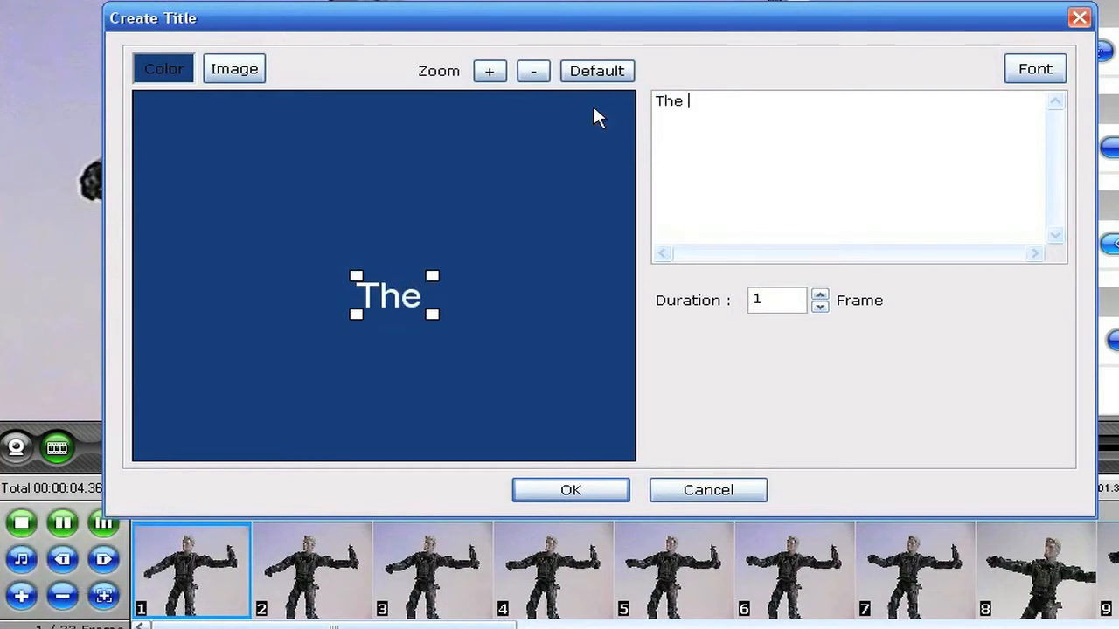
pyautogui.write('Fight')
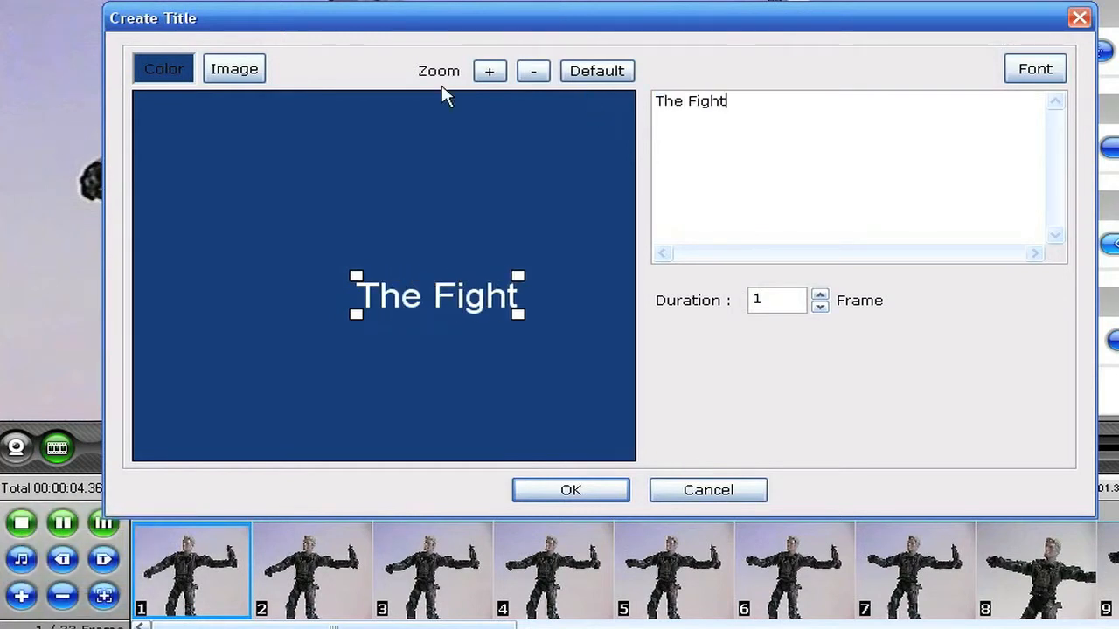
pyautogui.moveTo(419, 295); pyautogui.dragTo(369, 139)
# Step: Try a light grey title background, and replace it with the picture of the turquoise figure and blue robot on green
pyautogui.click(164, 69)
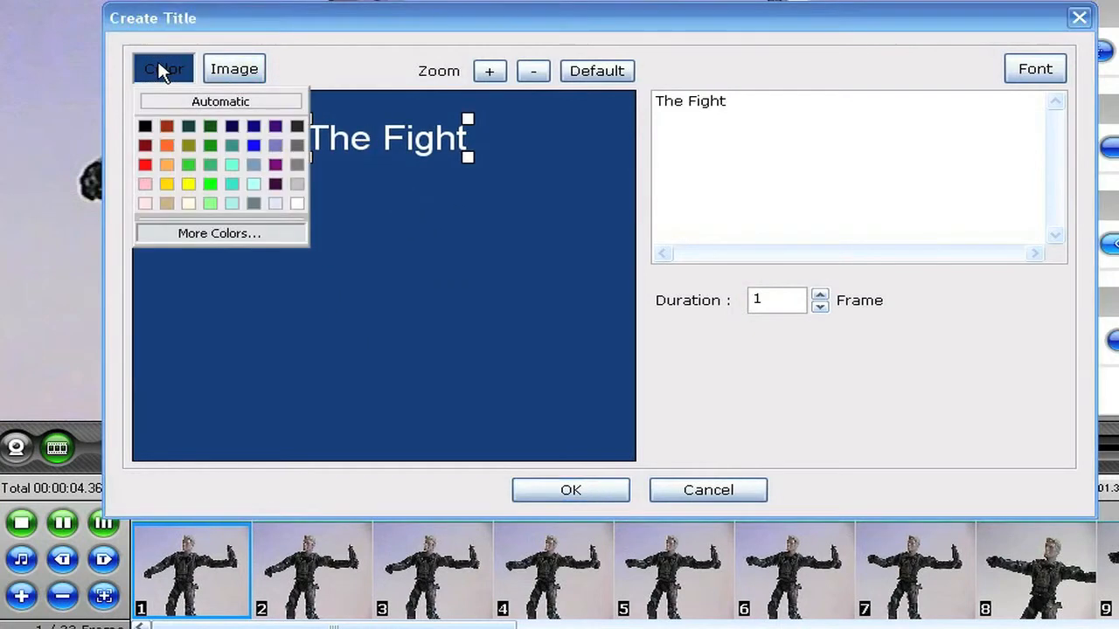
pyautogui.click(295, 185)
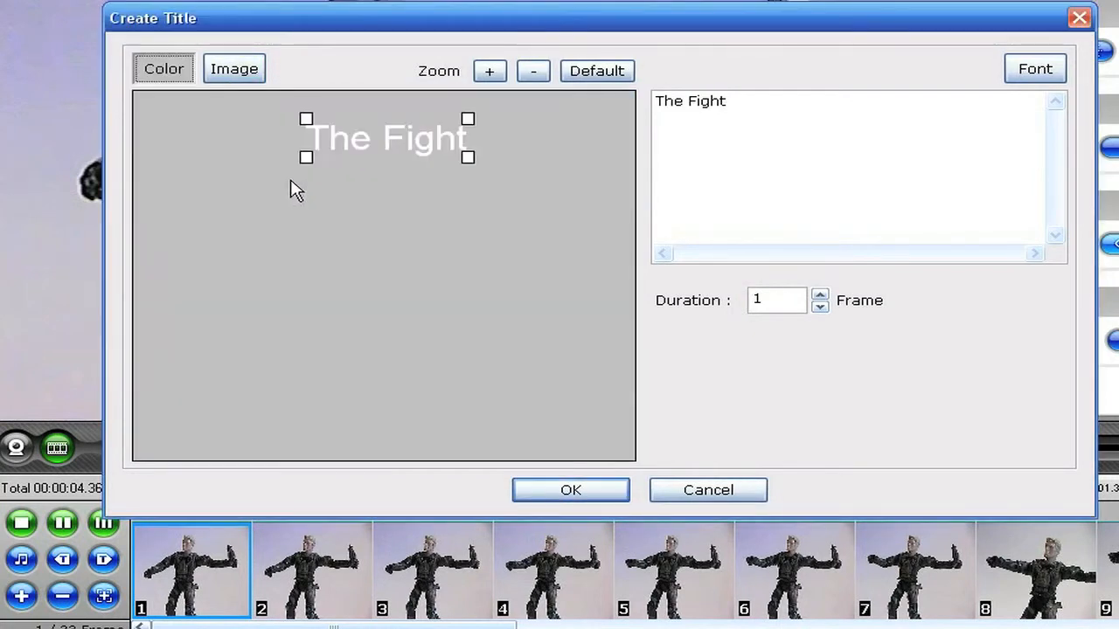
pyautogui.click(230, 73)
pyautogui.doubleClick(502, 229)
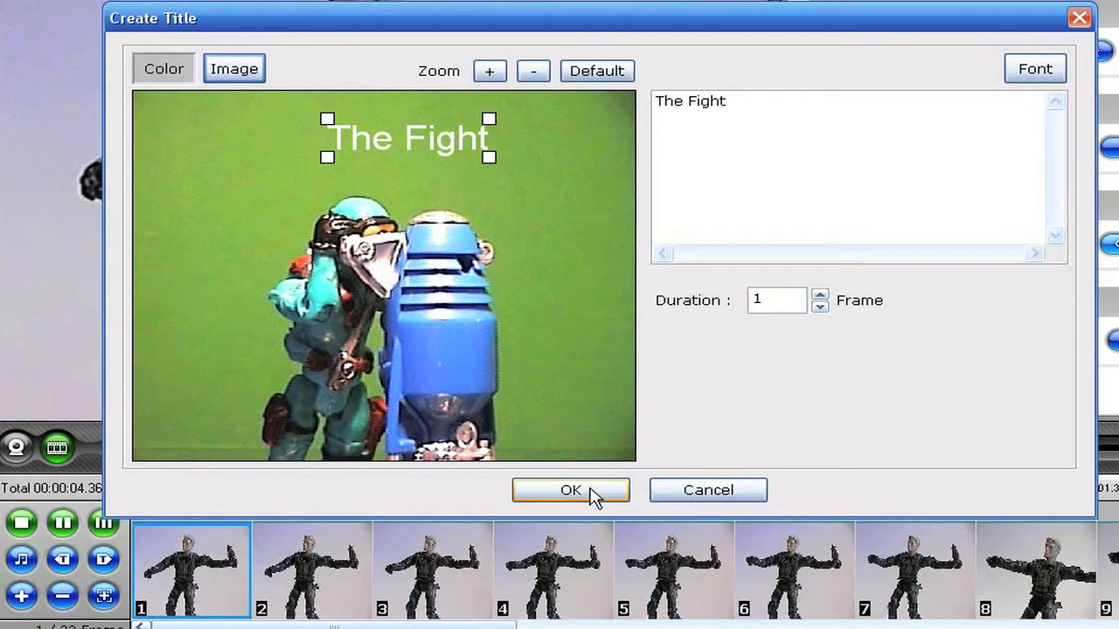
# Step: Apply the finished intro title and preview the animation from the first frame, returning to the title frame
pyautogui.click(595, 495)
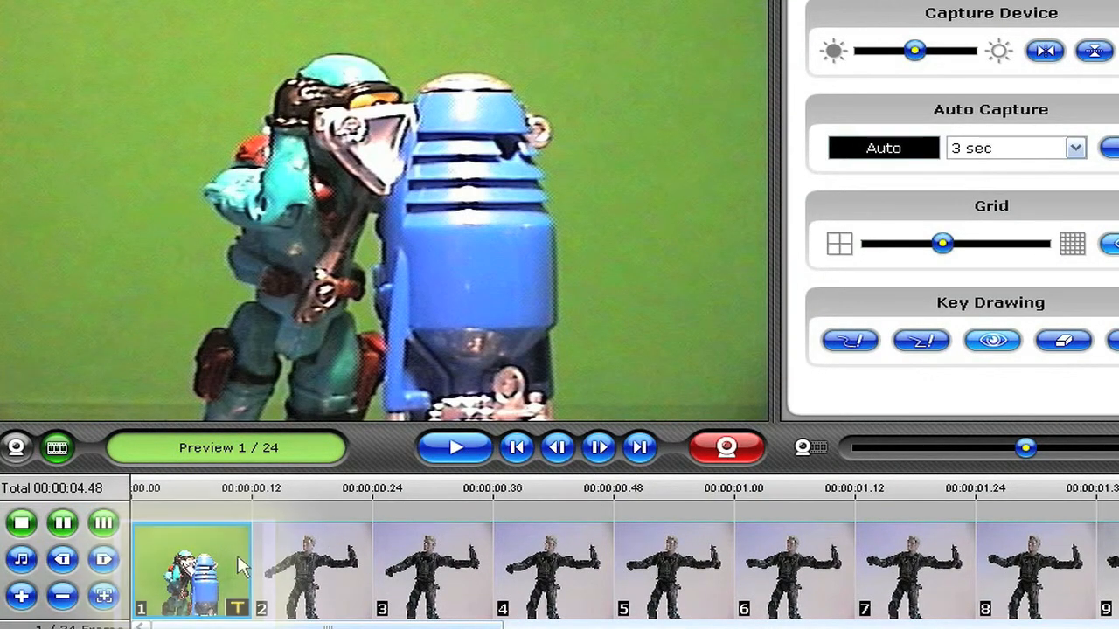
pyautogui.click(509, 451)
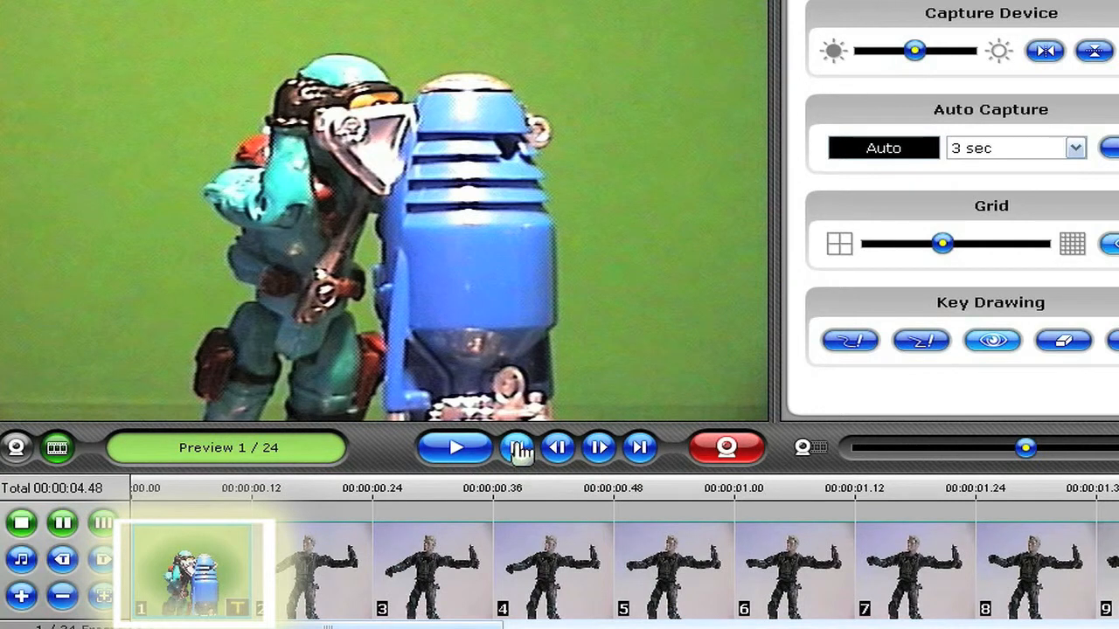
pyautogui.click(458, 448)
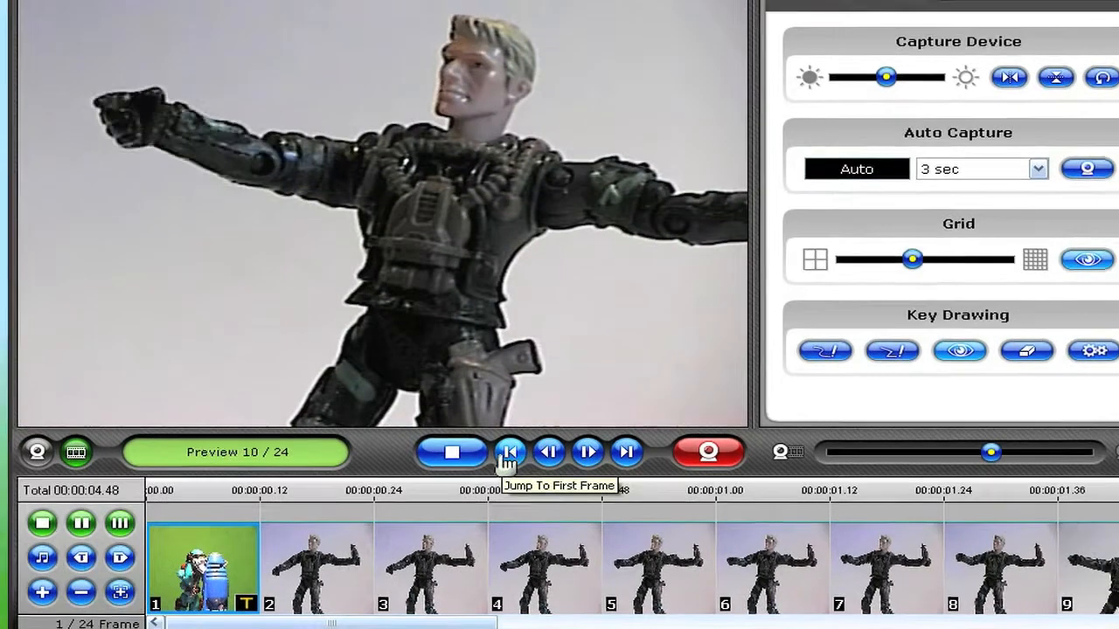
pyautogui.click(455, 452)
pyautogui.click(511, 453)
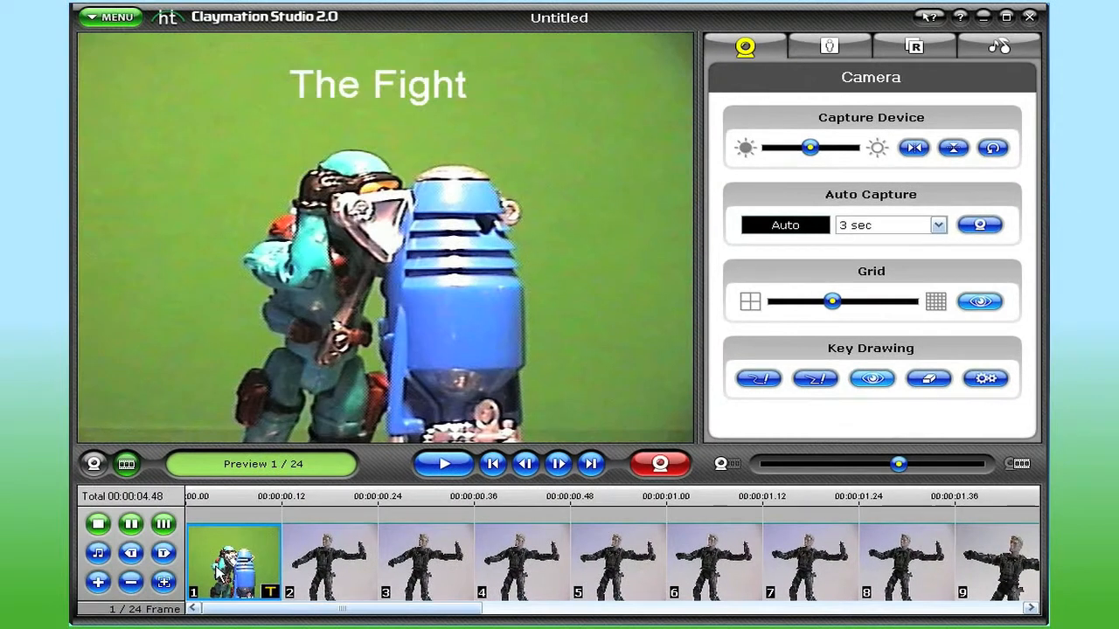
# Step: Edit the intro title to last 6 frames and play back the animation
pyautogui.rightClick(249, 551)
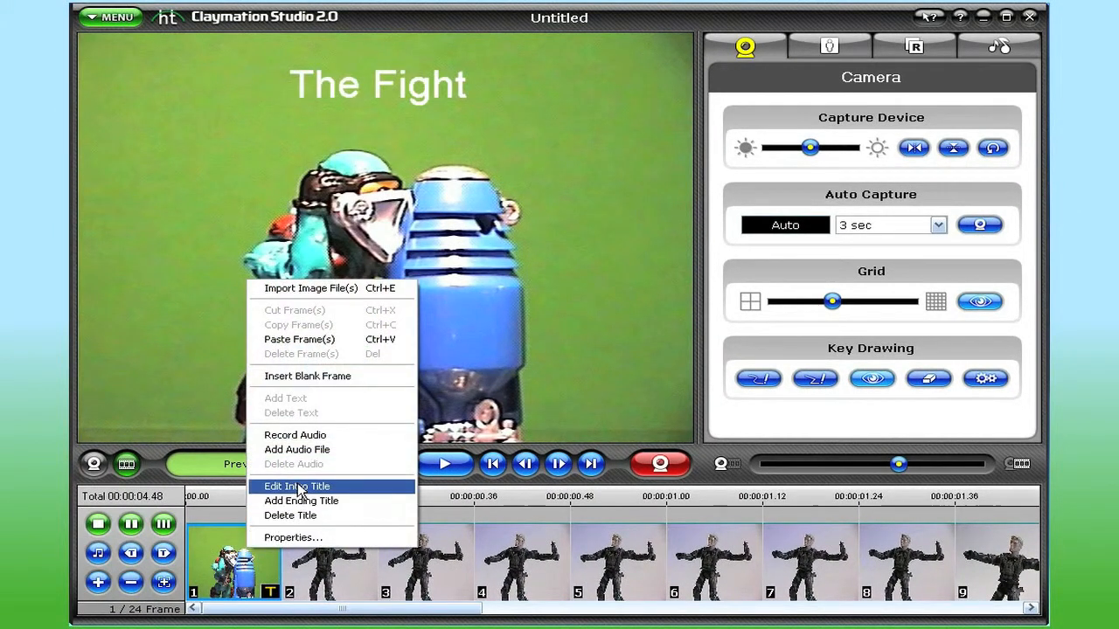
pyautogui.click(297, 487)
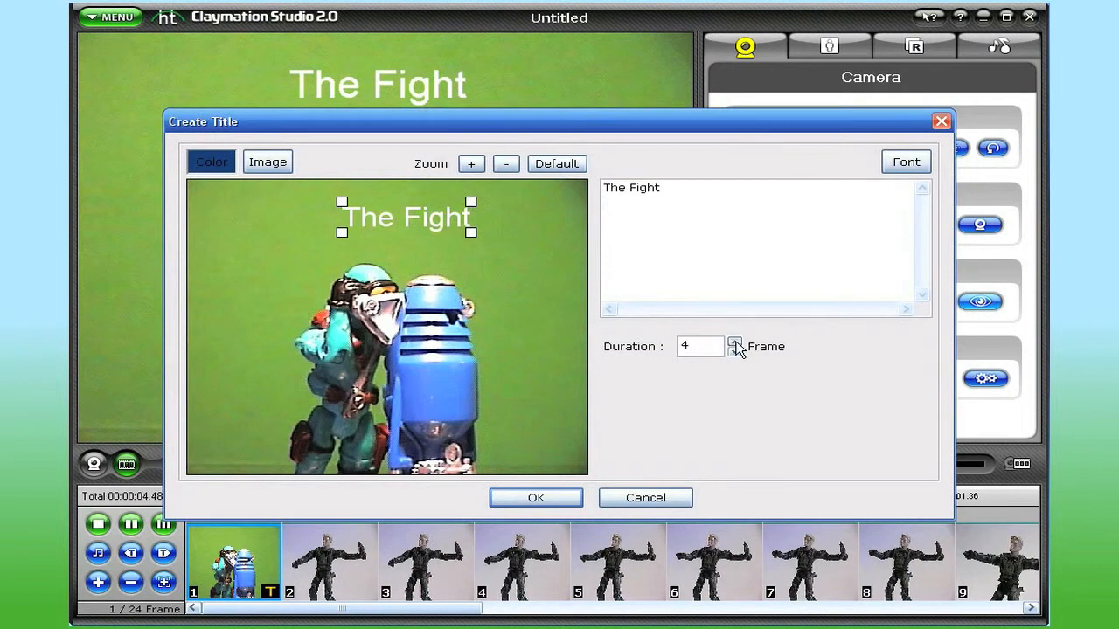
pyautogui.click(529, 499)
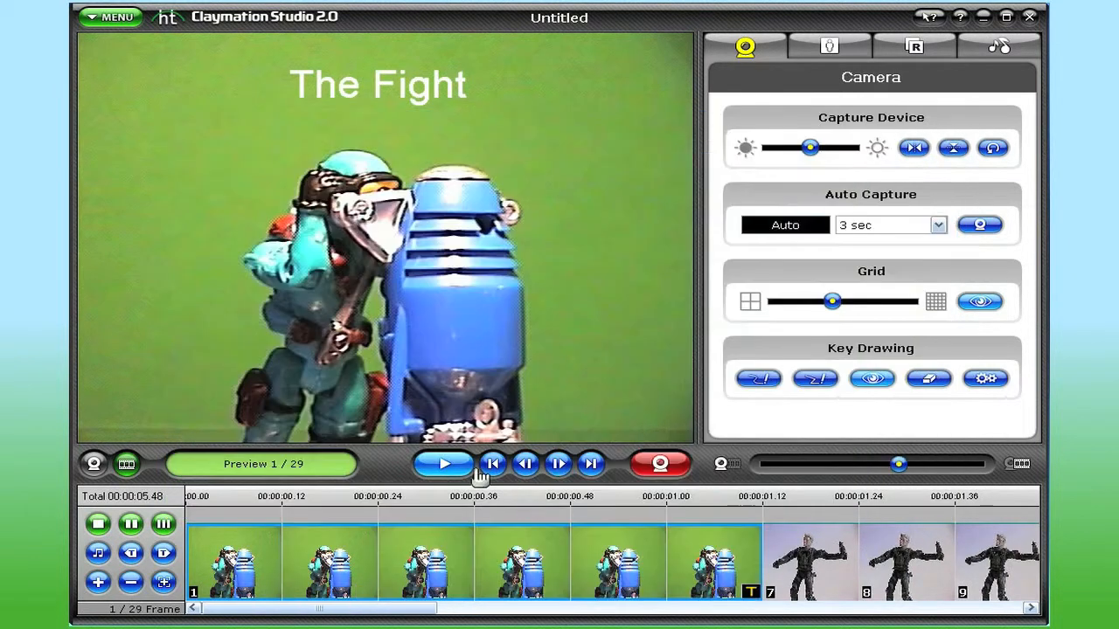
pyautogui.click(440, 466)
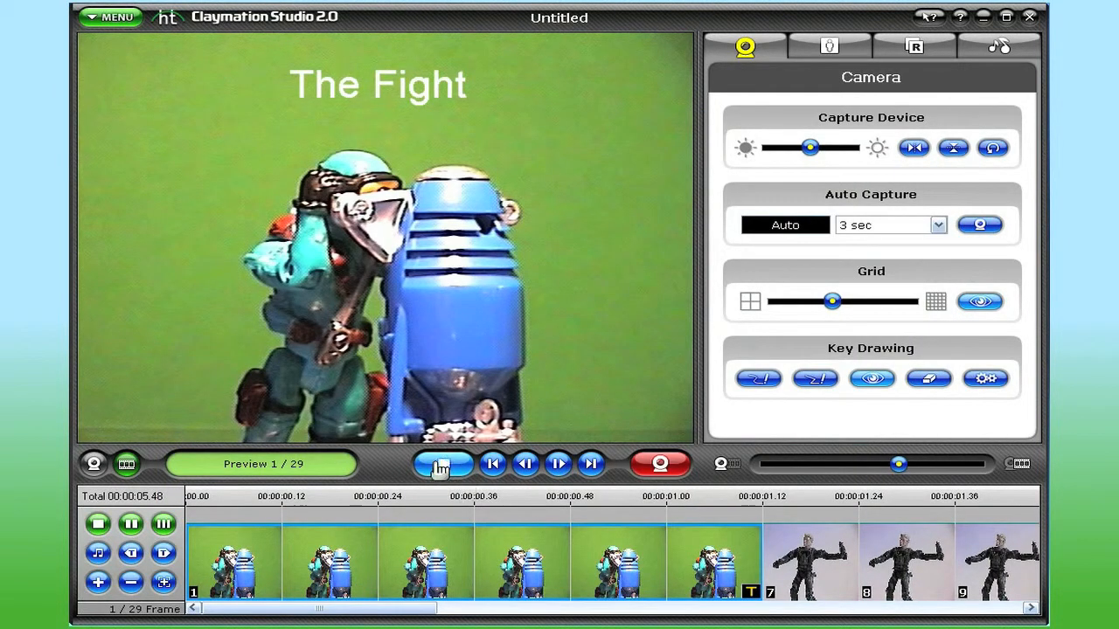